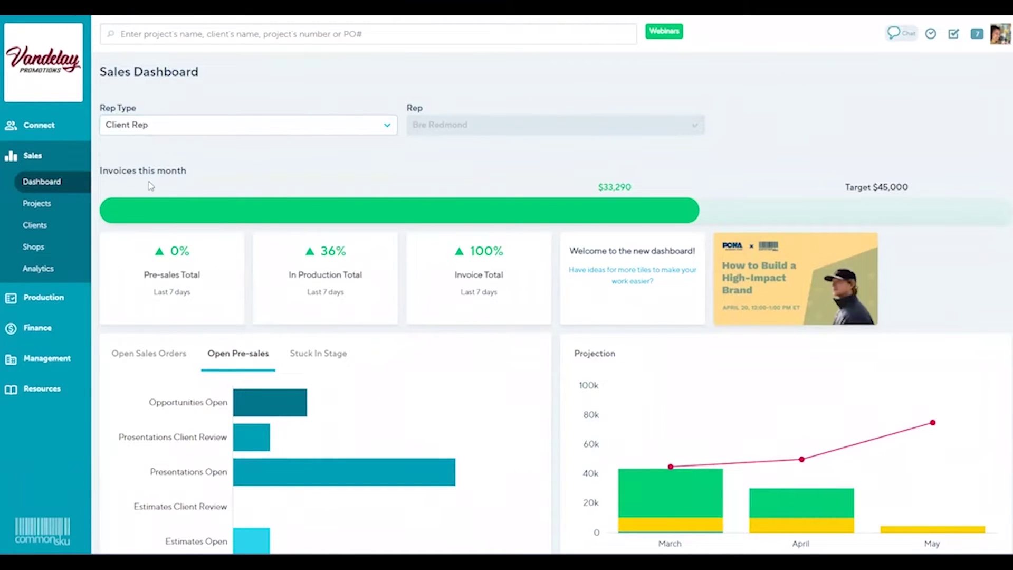
mouse_move(269, 402)
click(258, 402)
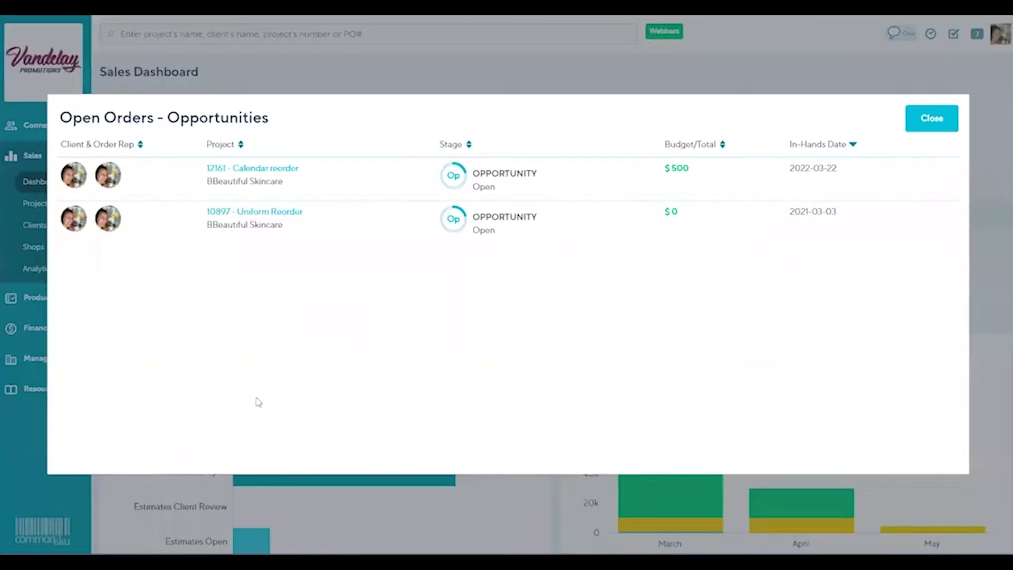
click(579, 225)
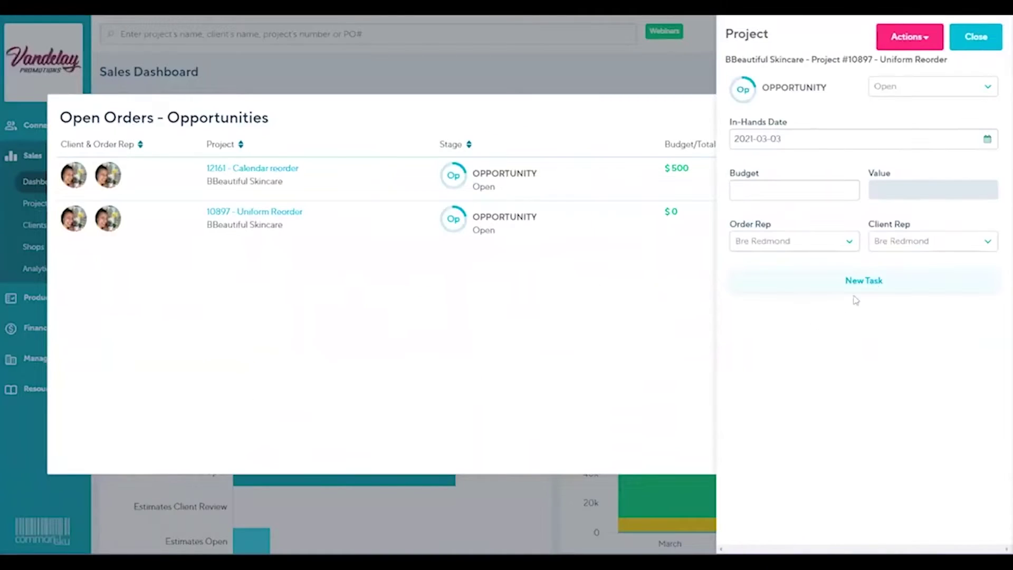
click(878, 281)
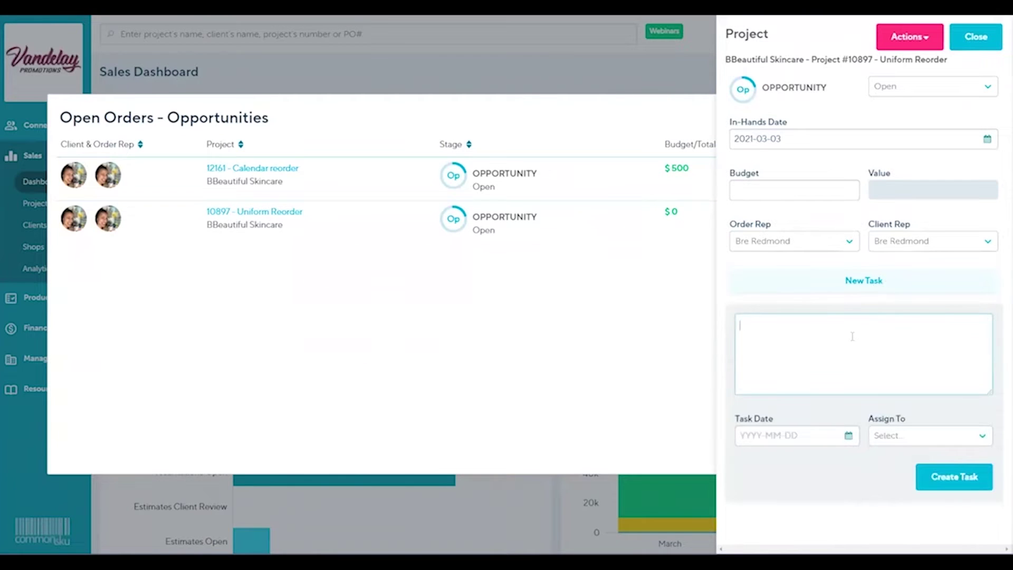
text(@erin)
click(856, 408)
text(Jack said they wouldn't need to reorder for a couple of months. Can you follow up in April and confirm their dates/quantity?)
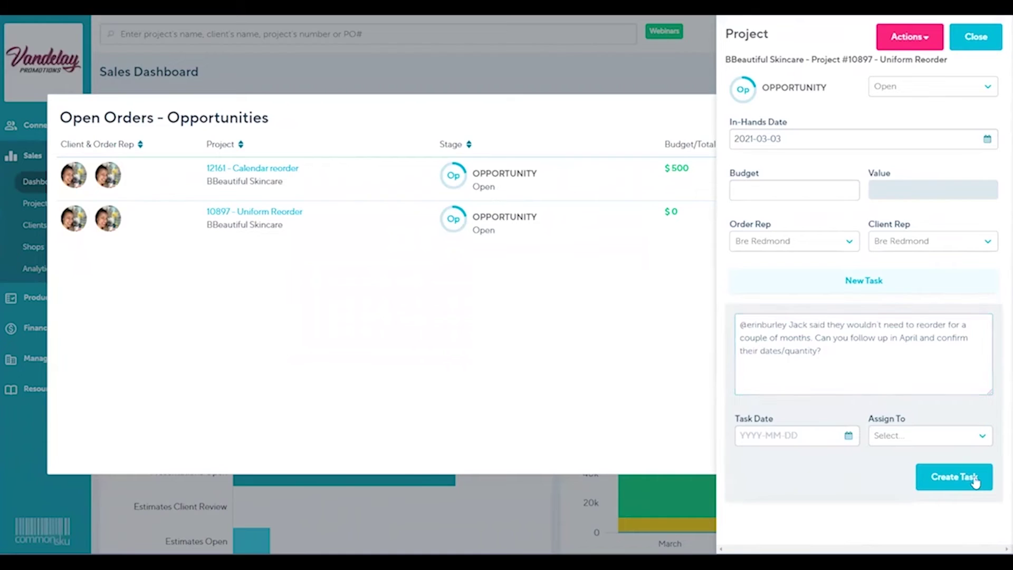
click(975, 481)
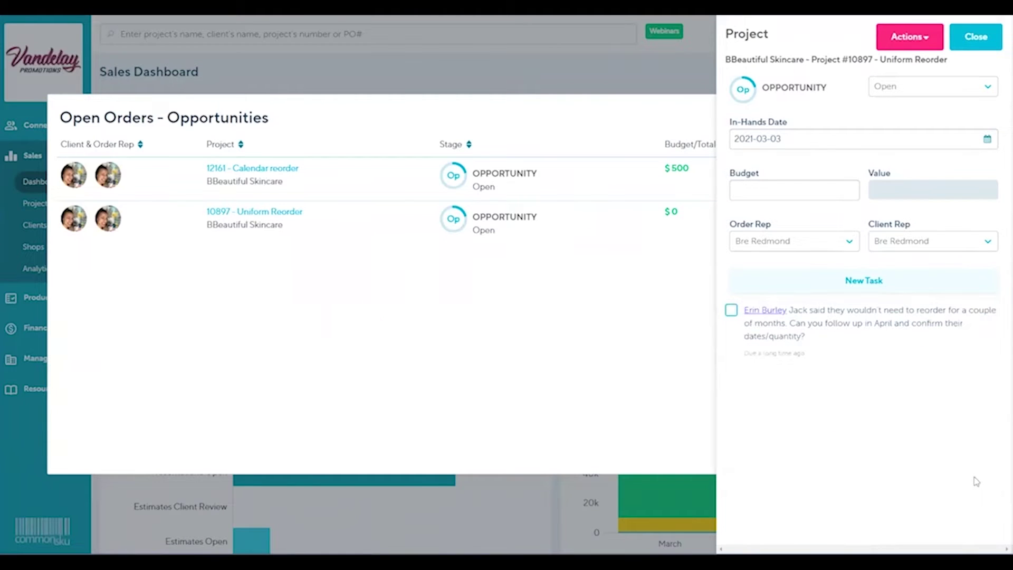
click(970, 45)
Step: Close the opportunities list and scroll down the dashboard to the task calendar
click(941, 120)
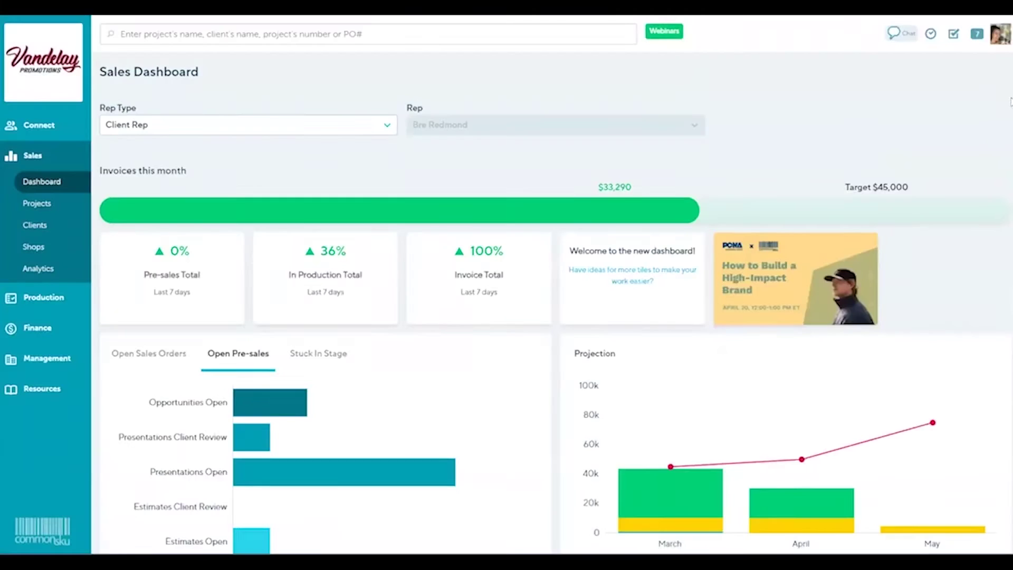
scroll(1010, 102, down, 2)
scroll(1011, 102, down, 5)
scroll(1010, 102, down, 5)
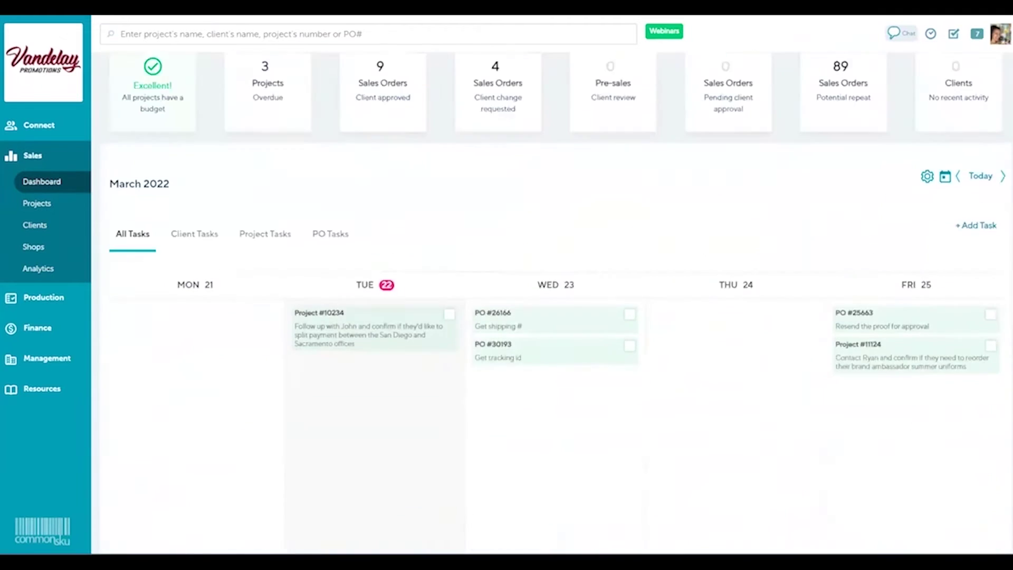
scroll(556, 316, down, 1)
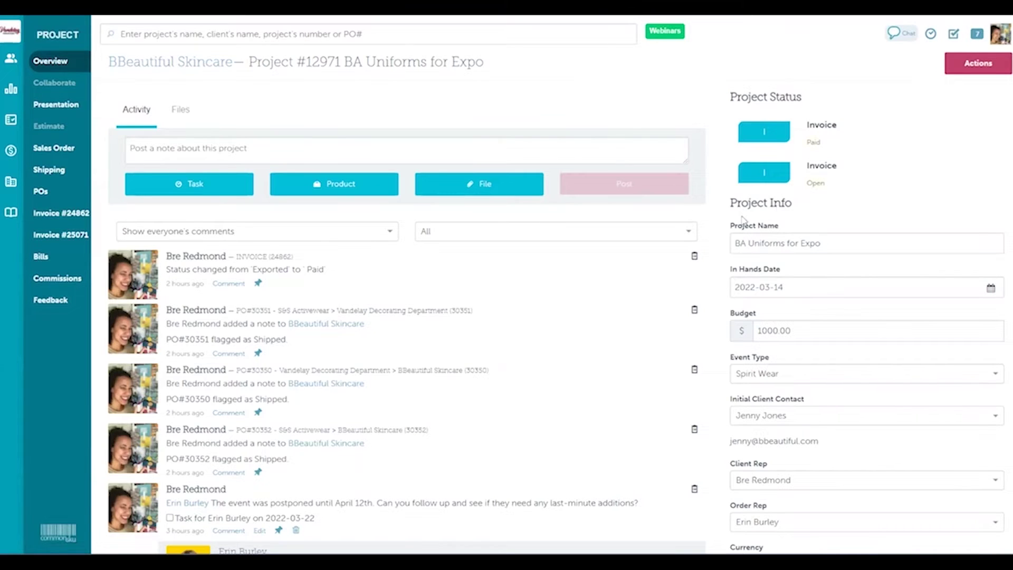
Step: Filter the activity feed to Sales Order, then switch the filter to Task
click(607, 237)
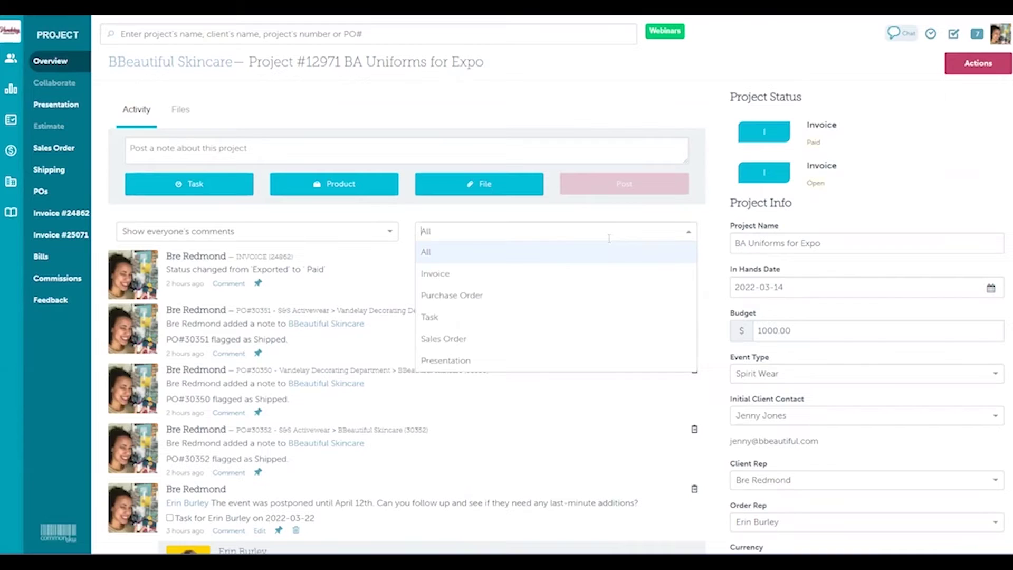
click(608, 338)
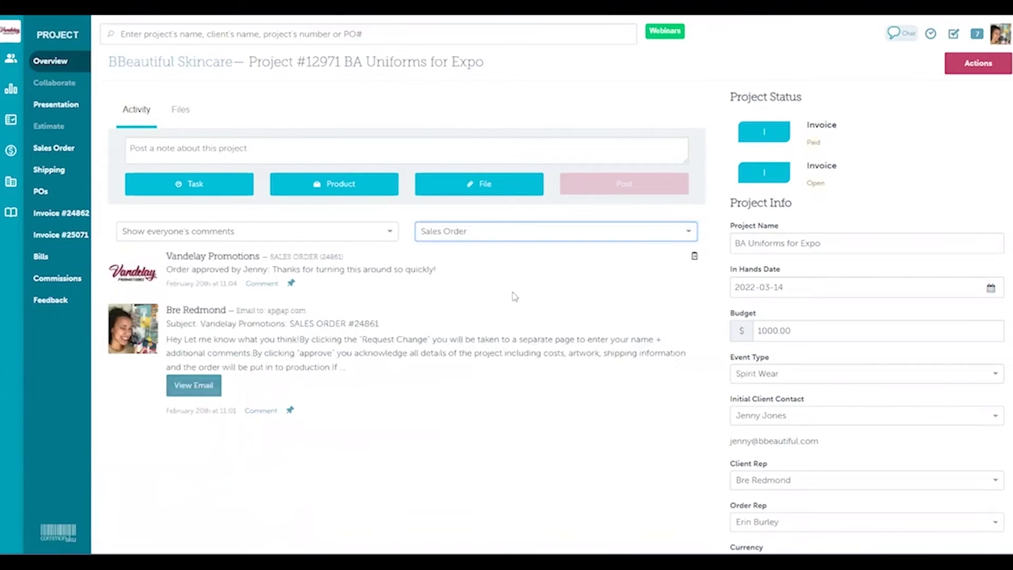
click(554, 231)
click(561, 327)
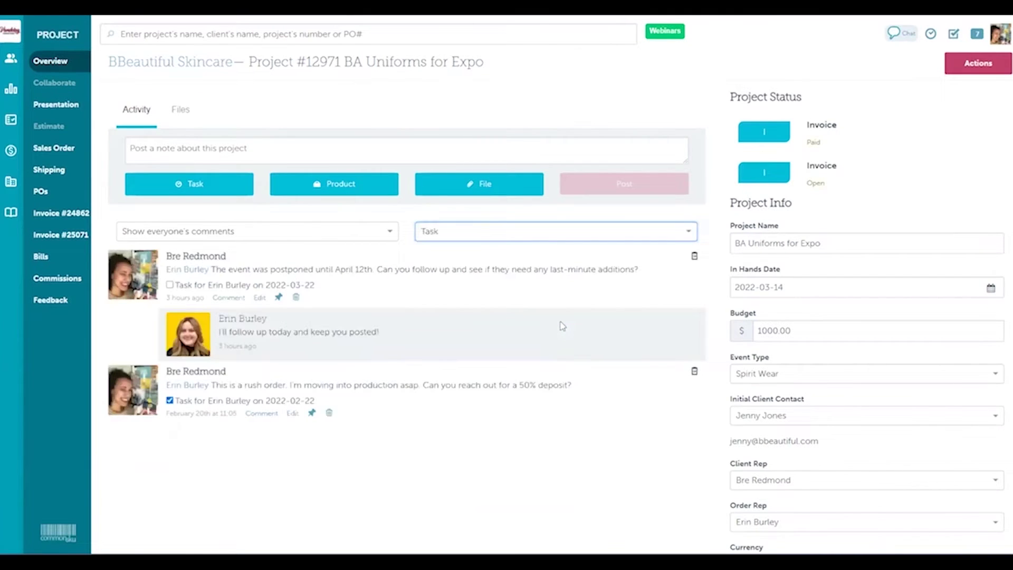
Step: Open Presentation #10524, check the + Add menu without adding, and scroll to the Tops
click(69, 108)
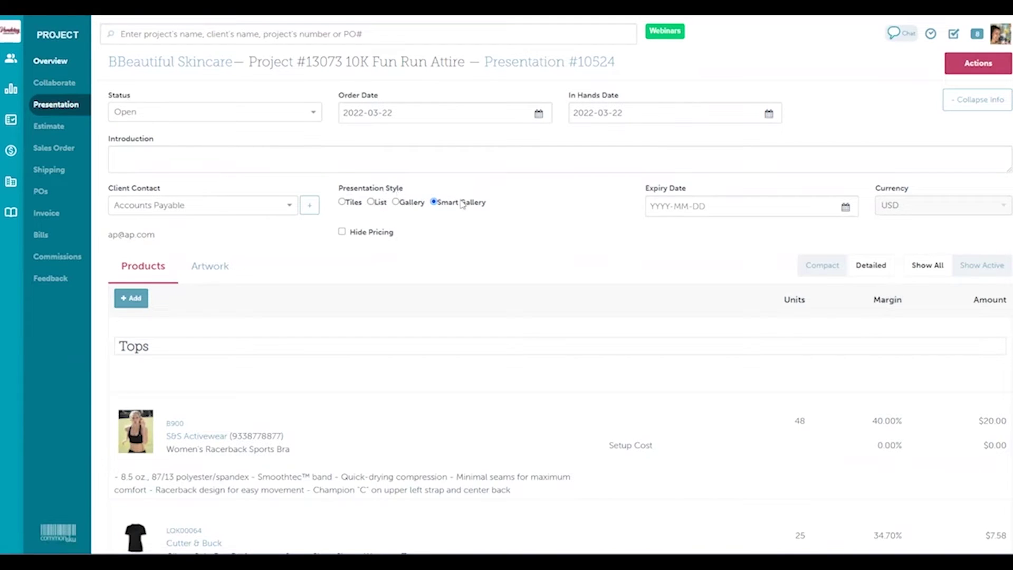
click(132, 298)
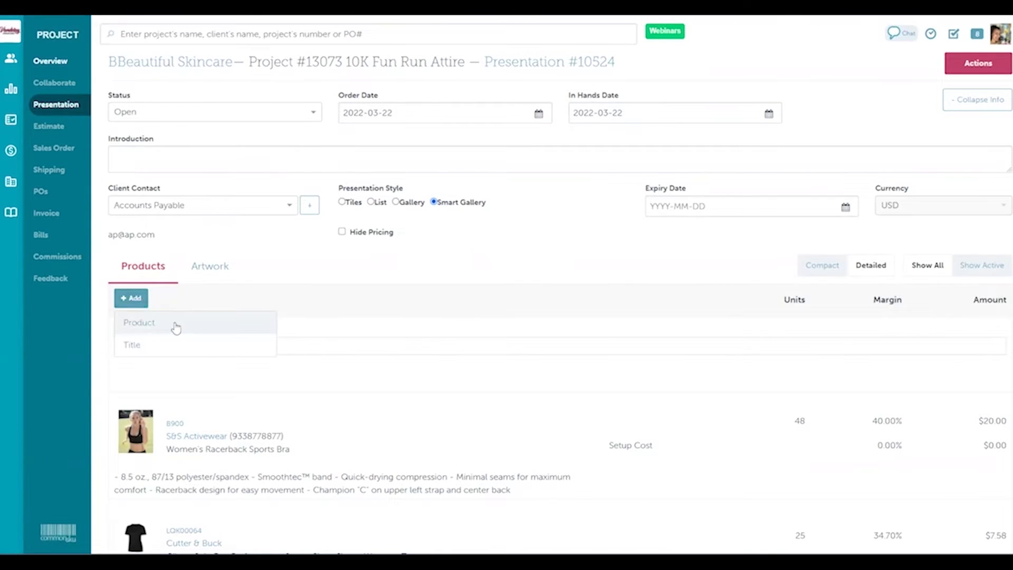
click(256, 273)
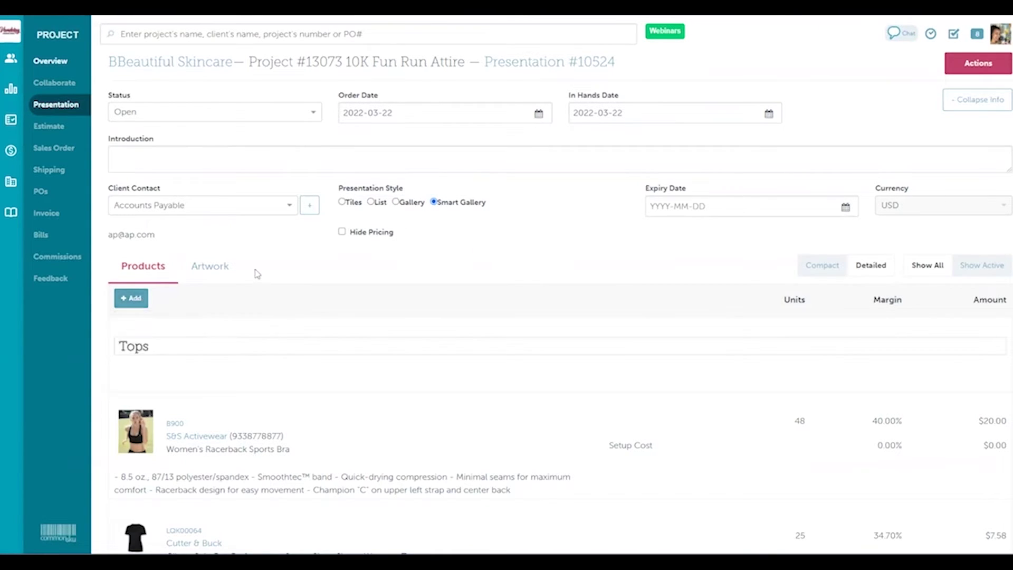
scroll(257, 274, down, 3)
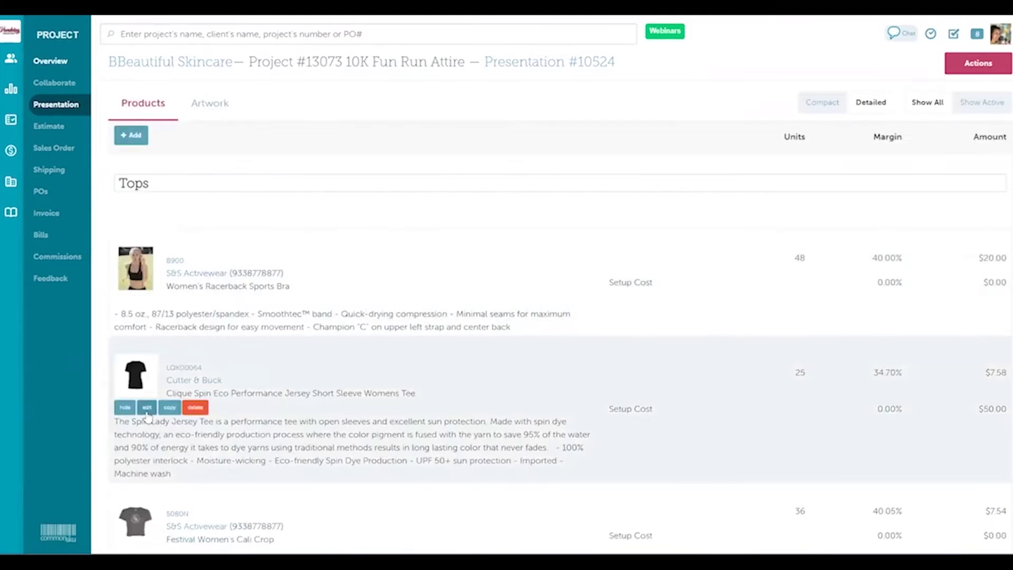
Step: Make the Clique Spin tee's 1-unit $8.34 tier visible to the client and check its inventory
click(146, 407)
scroll(149, 415, down, 3)
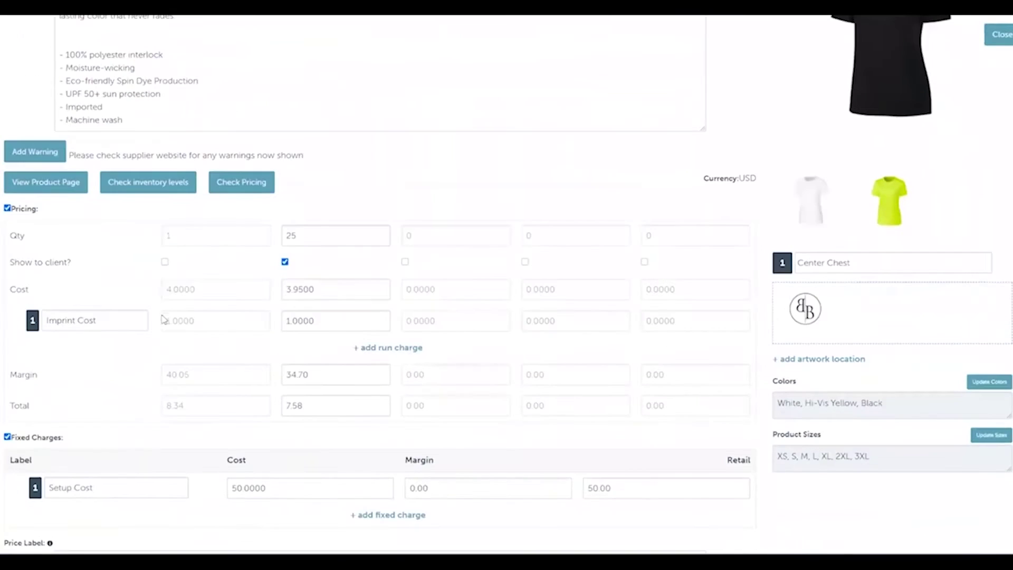
click(166, 261)
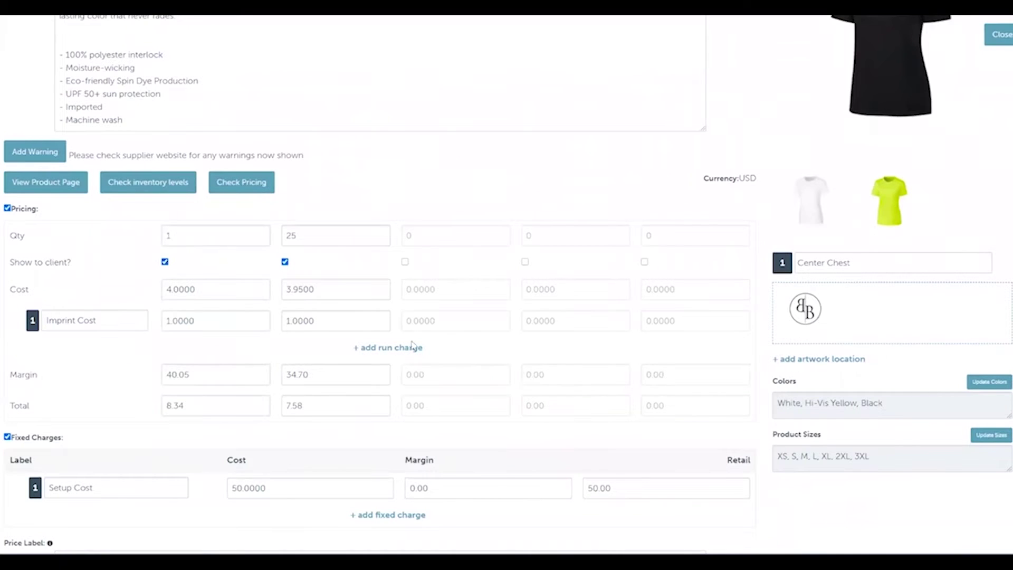
click(177, 185)
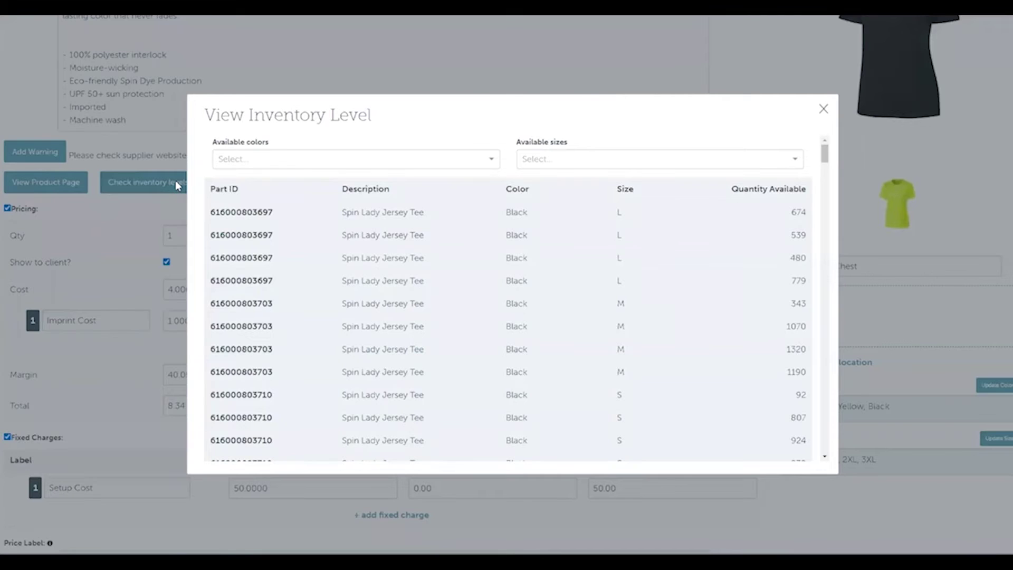
click(821, 111)
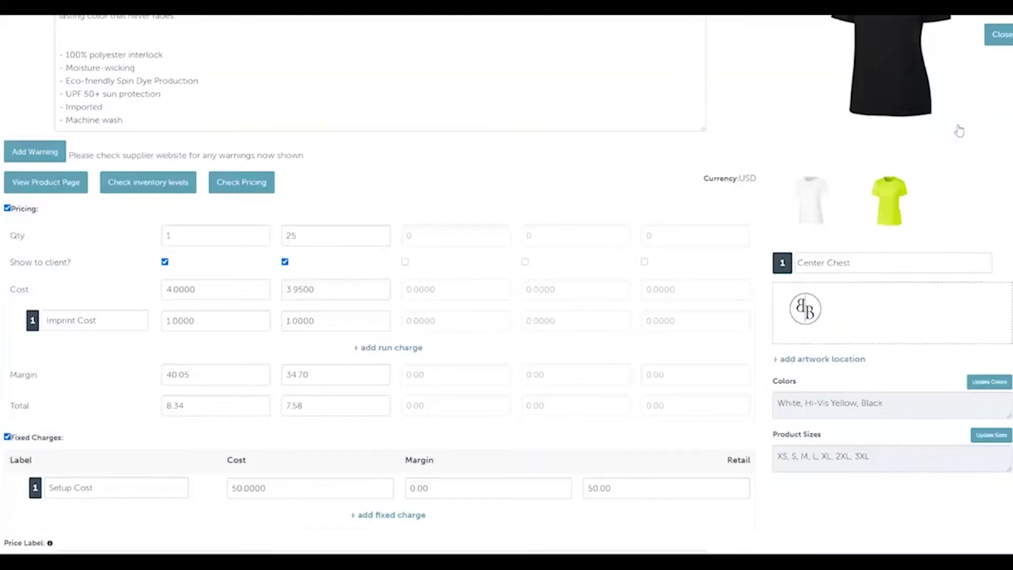
click(998, 35)
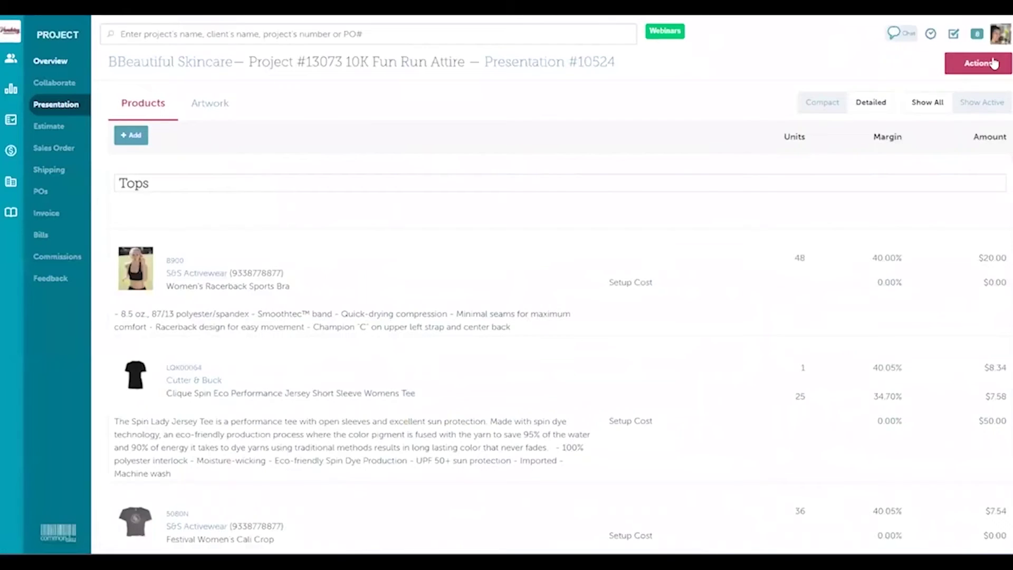
click(994, 63)
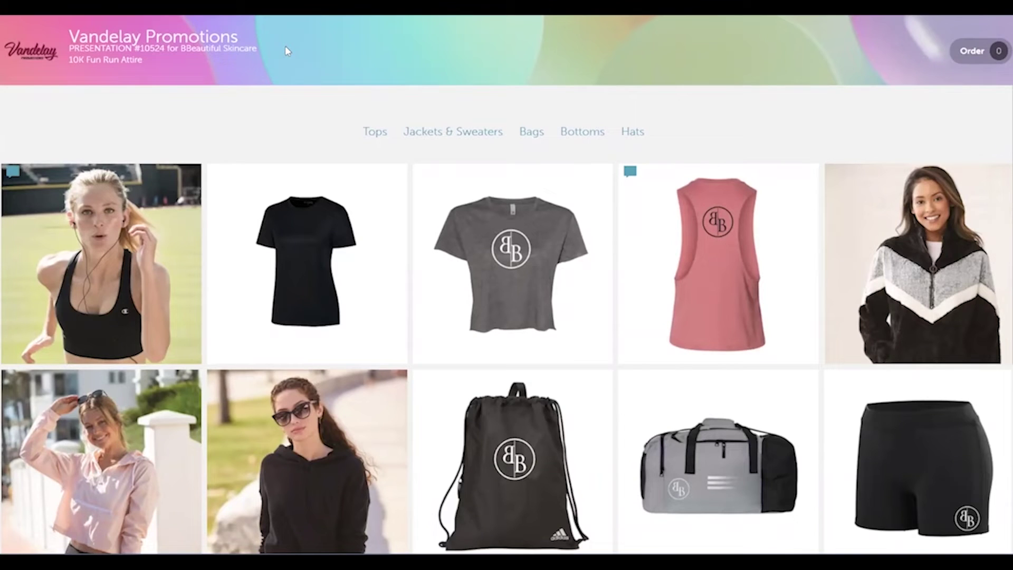
Step: Browse the Tops and Jackets & Sweaters categories, then view the Festival Women's Cali Crop's model photo
click(371, 131)
click(457, 132)
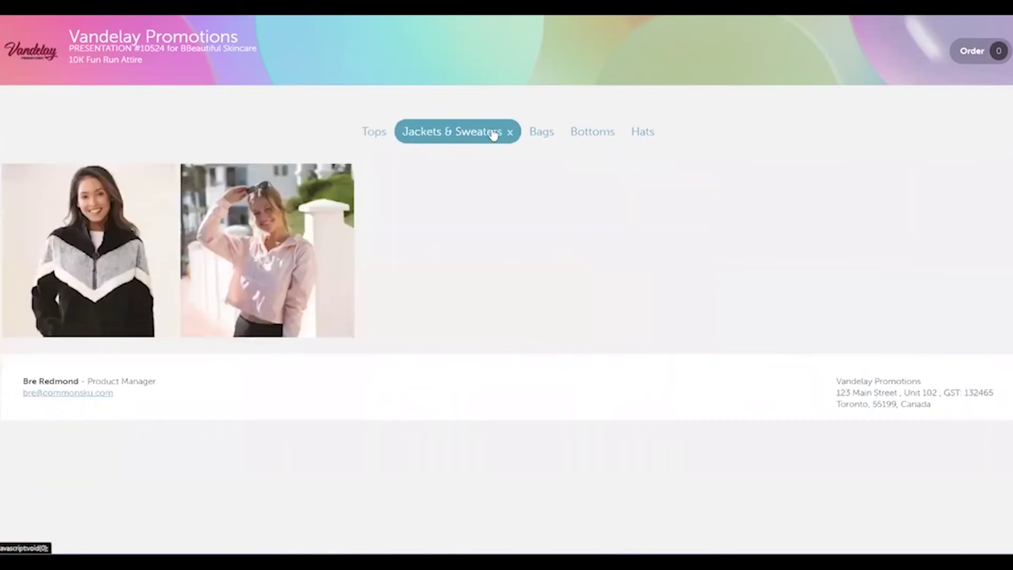
click(511, 134)
mouse_move(512, 263)
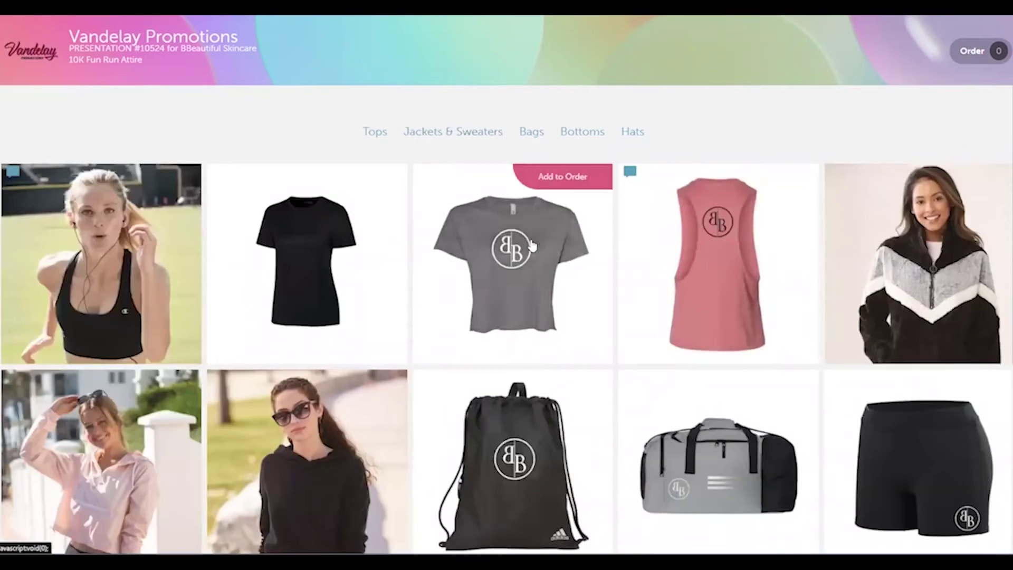
click(530, 266)
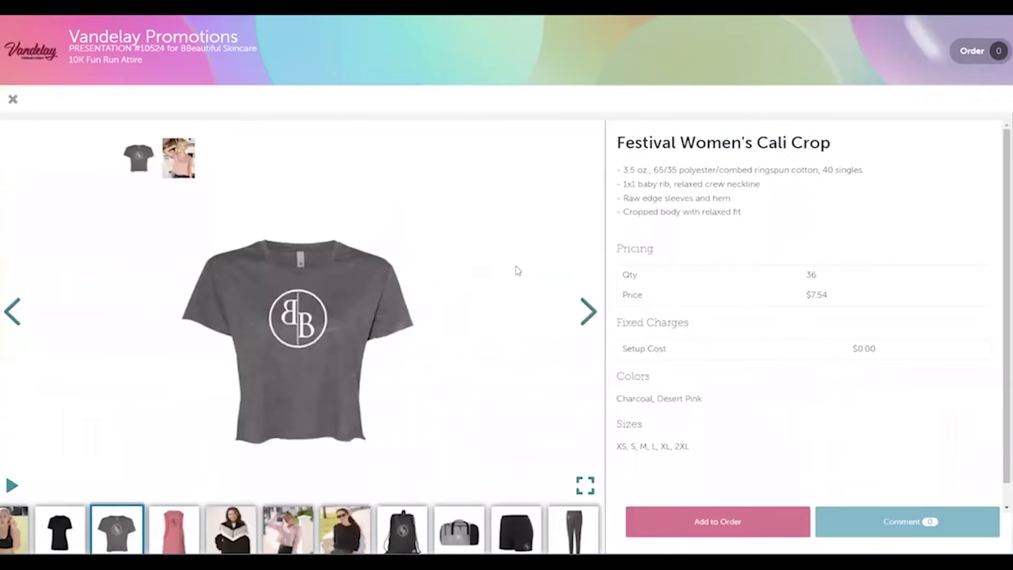
click(182, 169)
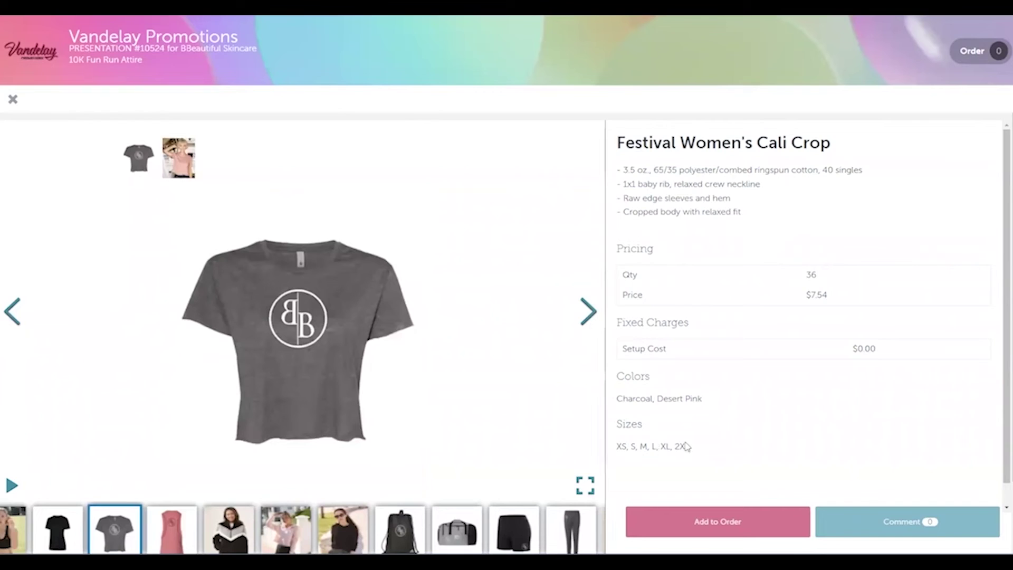
Step: Comment "These are perfect!" on the Cali Crop and add it to the order
click(836, 521)
text(These are perfect!)
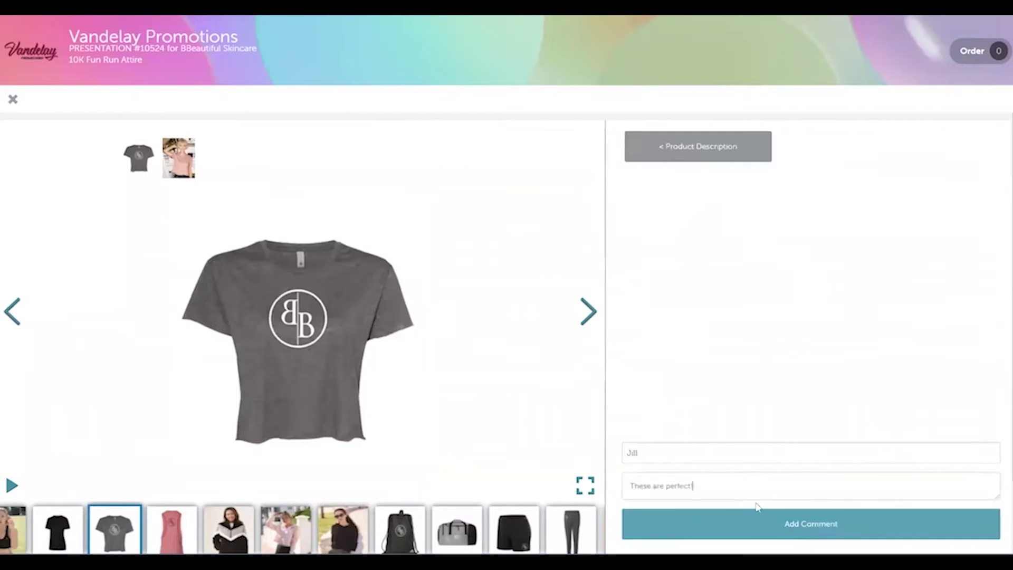
click(780, 522)
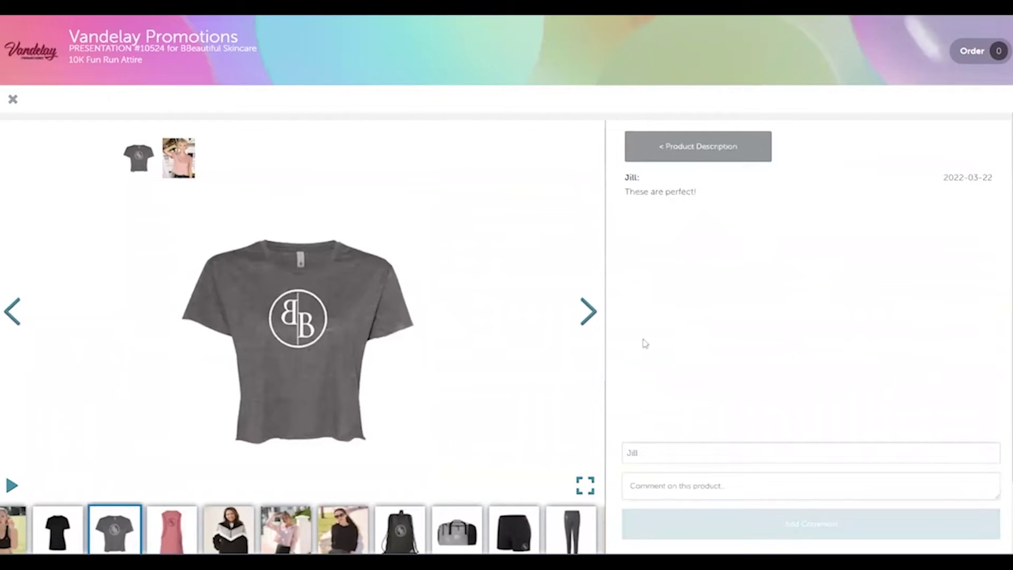
click(684, 147)
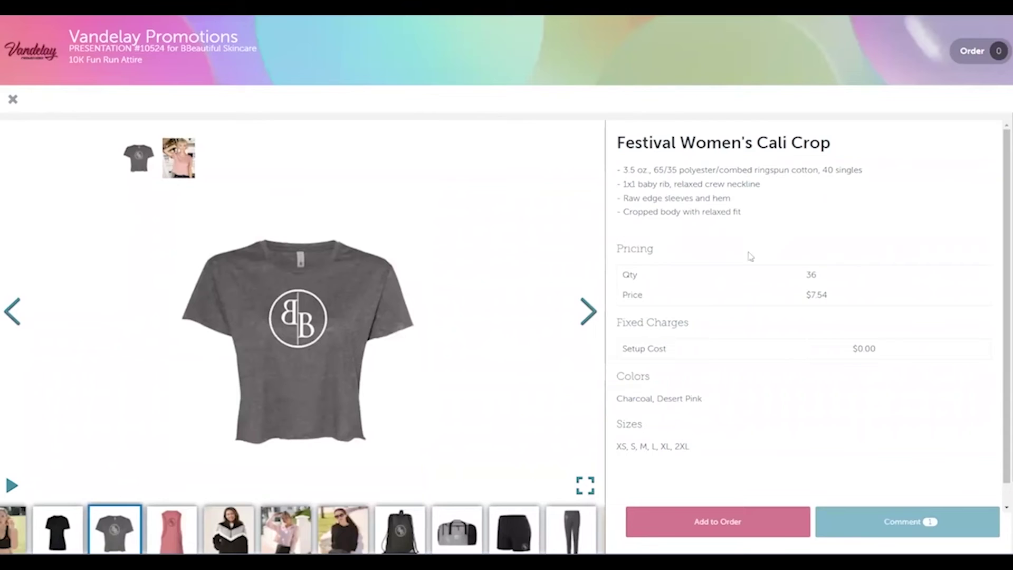
click(766, 524)
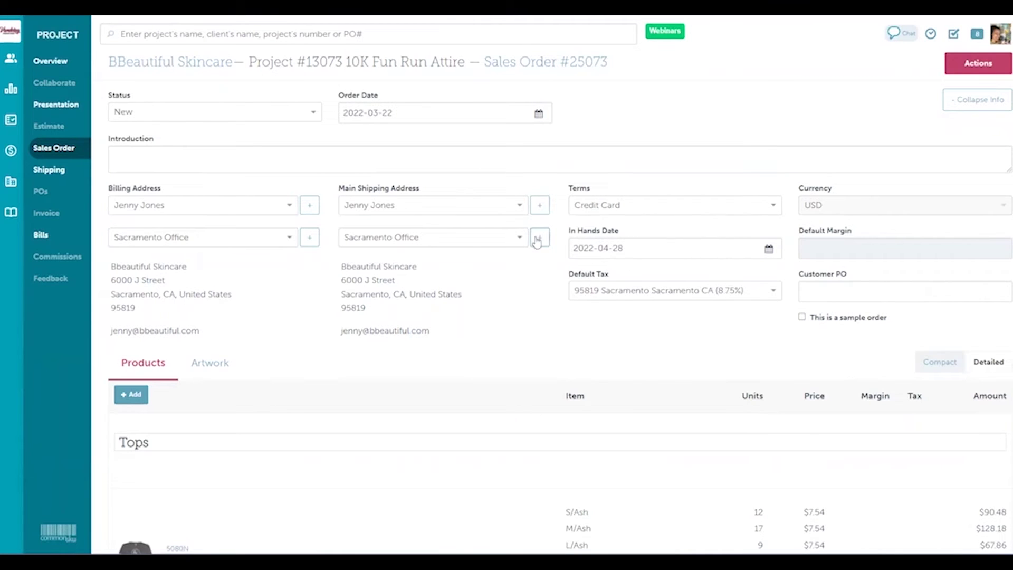
Step: Review the Cali Crop's pricing and decoration details on Sales Order #25073, then open its actions
scroll(538, 271, down, 4)
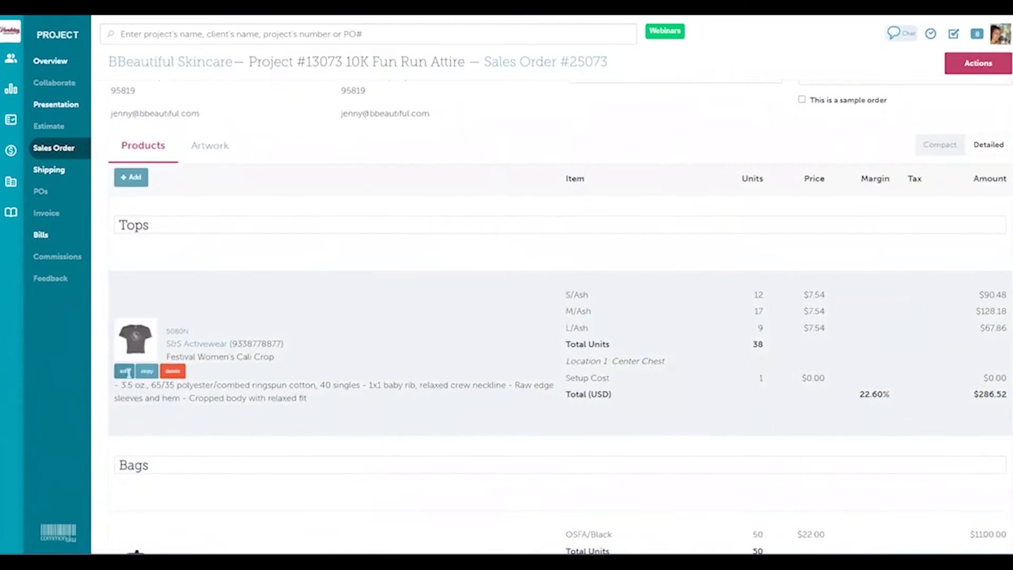
click(129, 373)
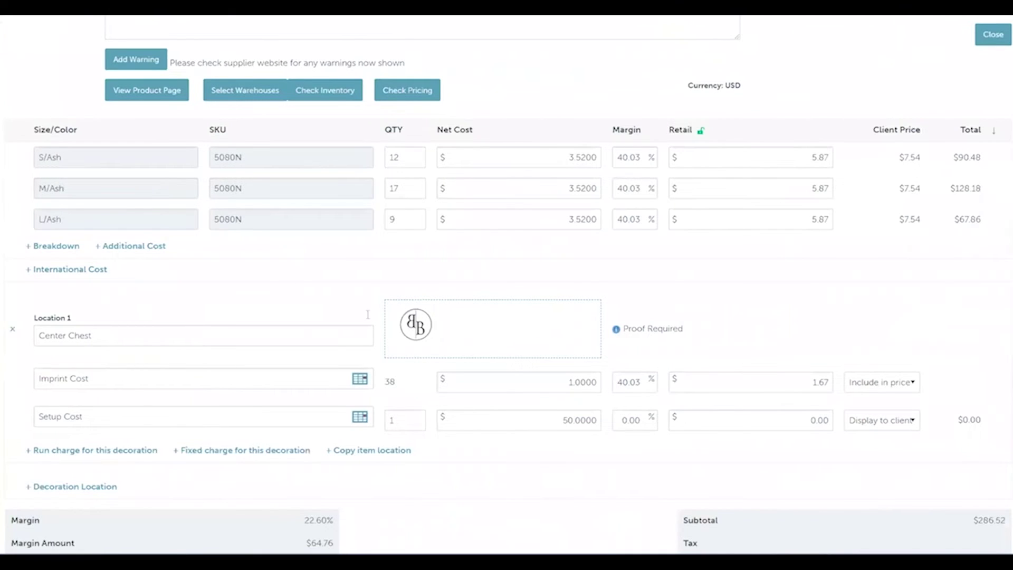
click(984, 41)
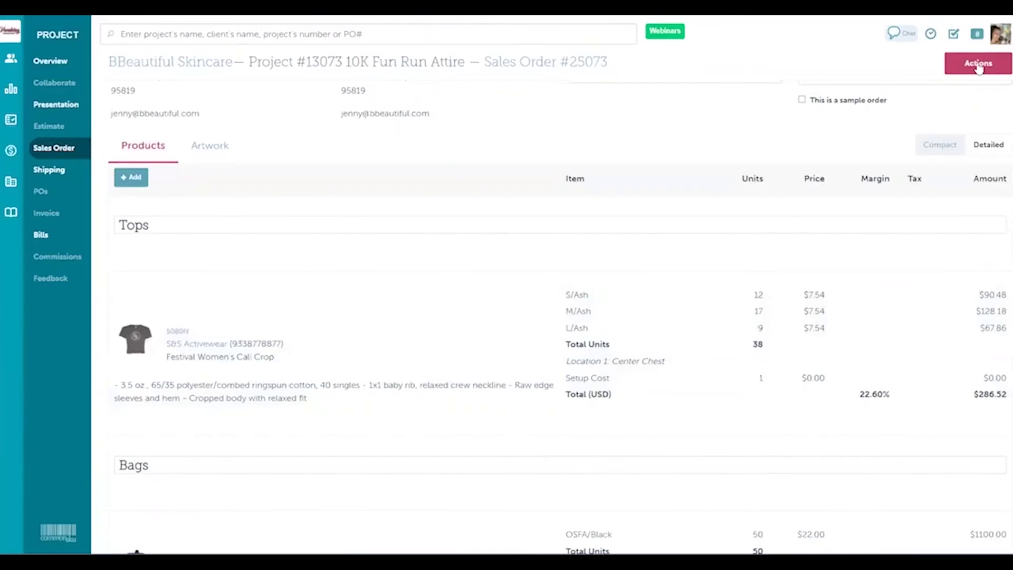
click(978, 67)
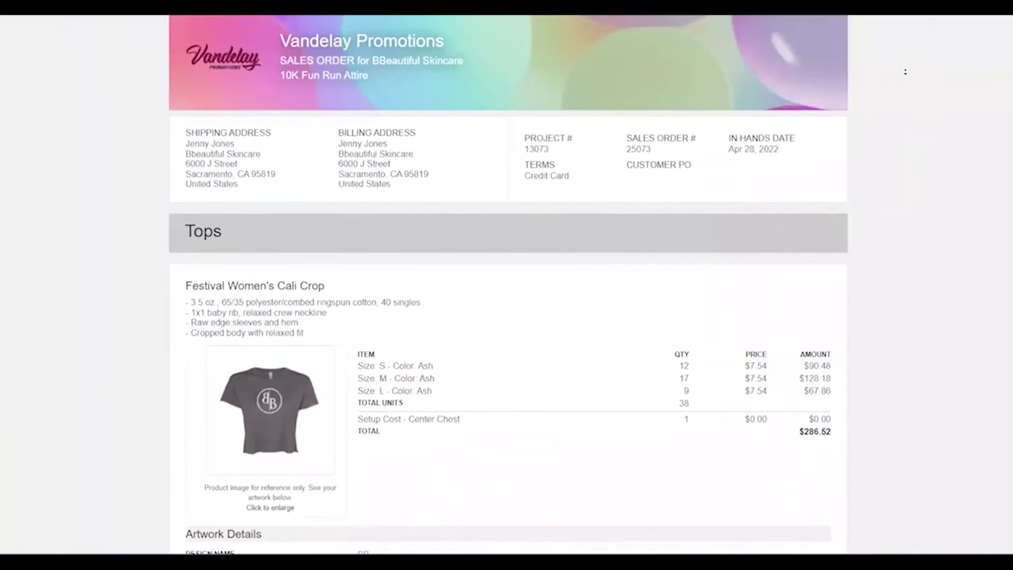
Step: Scroll through the client sales order's tops, bags, leggings and hats
scroll(905, 71, down, 1)
scroll(905, 74, down, 1)
scroll(905, 76, down, 1)
scroll(905, 79, down, 1)
scroll(905, 82, down, 1)
scroll(905, 84, down, 2)
scroll(905, 87, down, 2)
scroll(905, 91, down, 2)
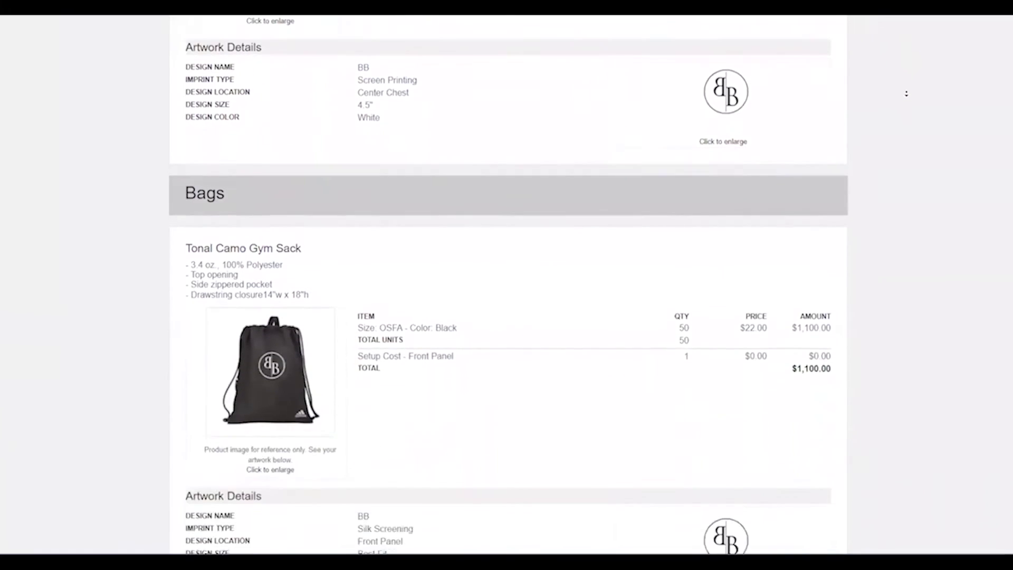
scroll(905, 93, down, 3)
scroll(906, 95, down, 3)
scroll(906, 95, down, 3)
scroll(907, 96, down, 4)
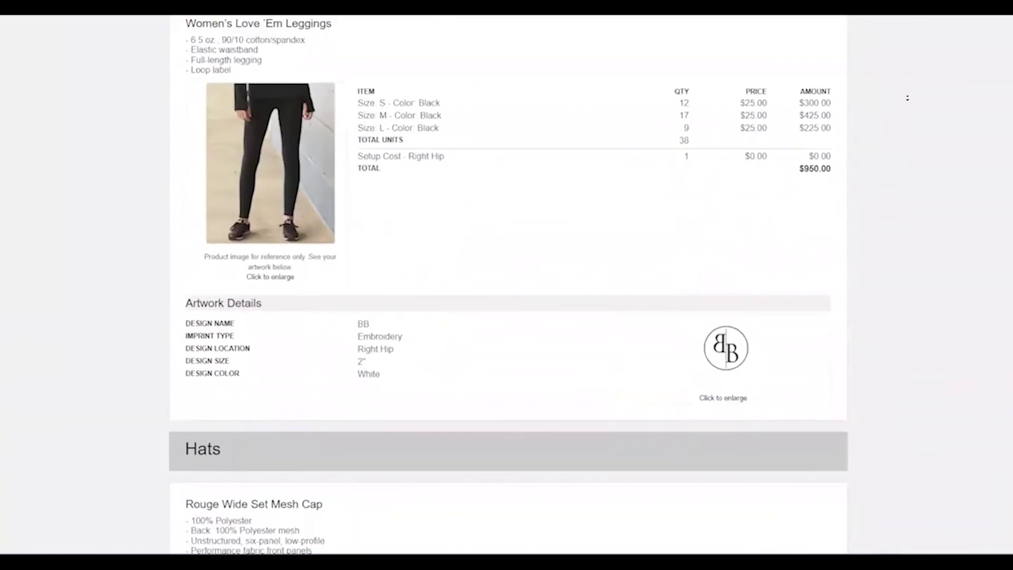
scroll(907, 97, down, 4)
scroll(905, 97, down, 3)
scroll(907, 99, down, 4)
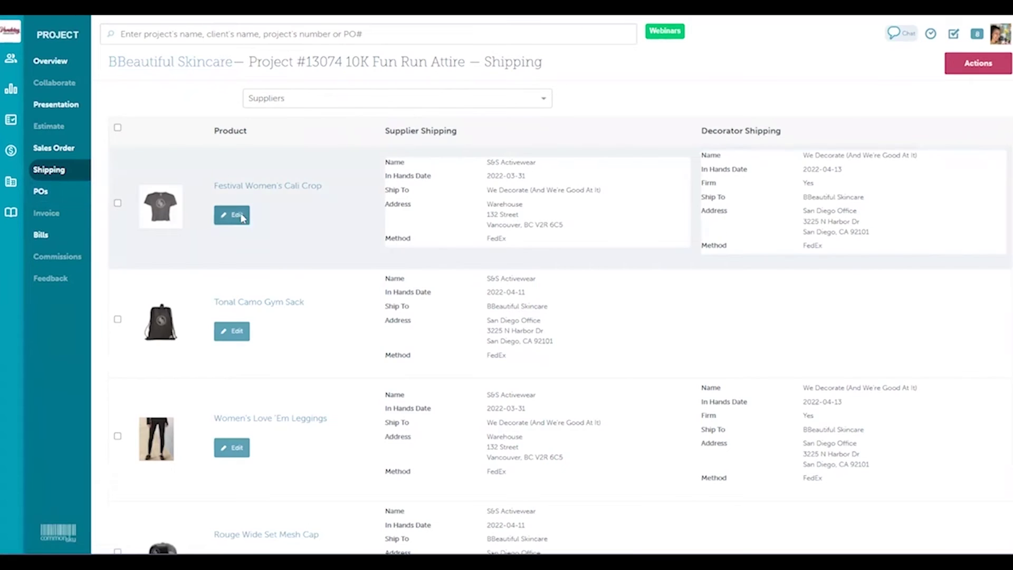
Step: Inspect the crop top's supplier shipping account and FedEx method, cancel the edit, and open the project's POs
click(242, 218)
click(422, 294)
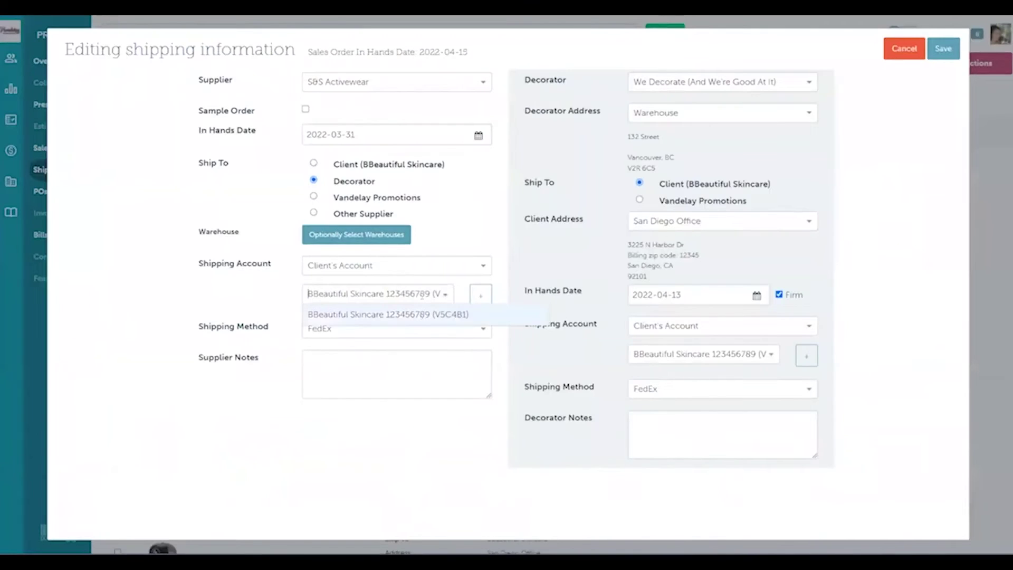
click(512, 292)
click(485, 332)
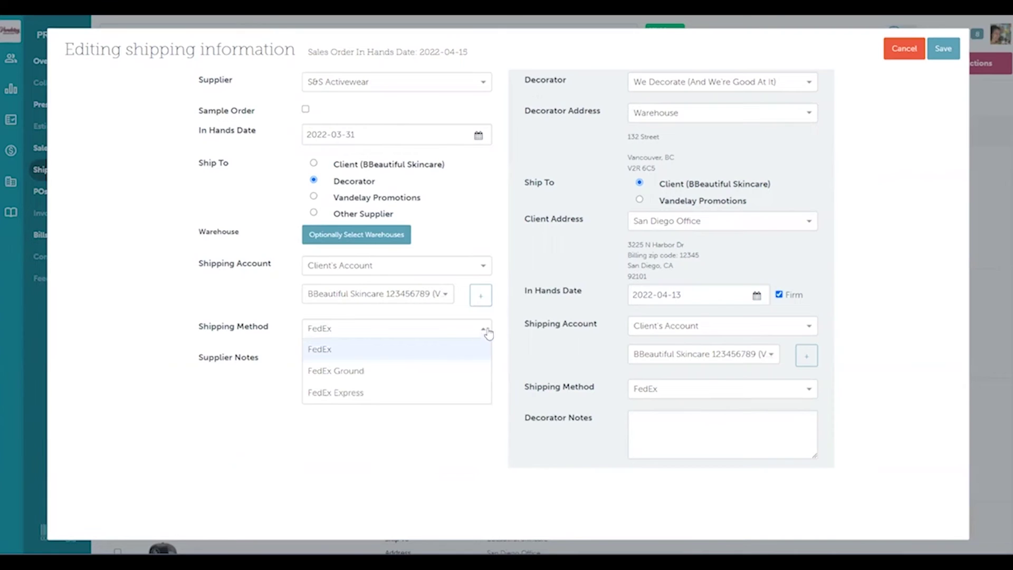
click(499, 328)
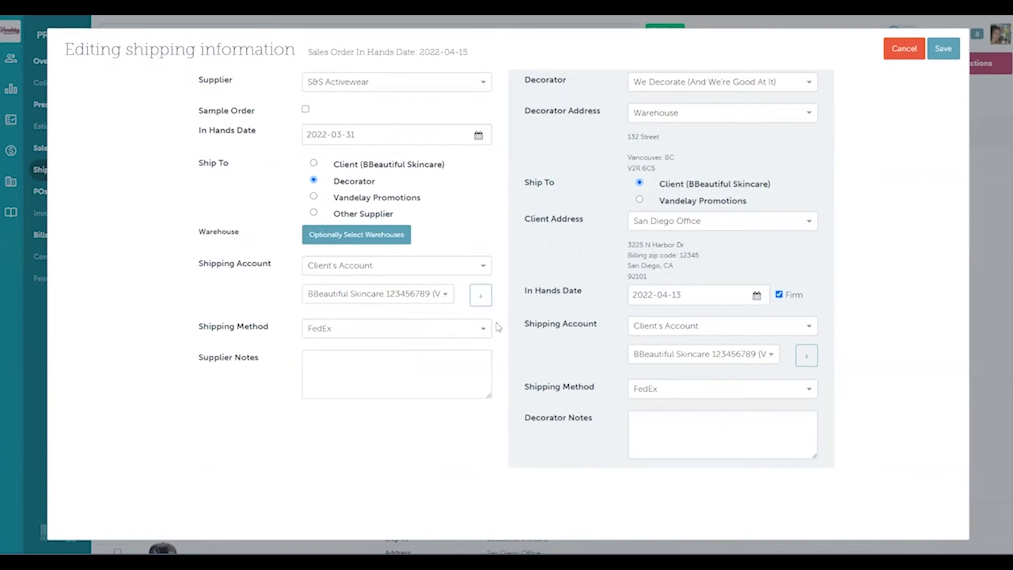
click(899, 60)
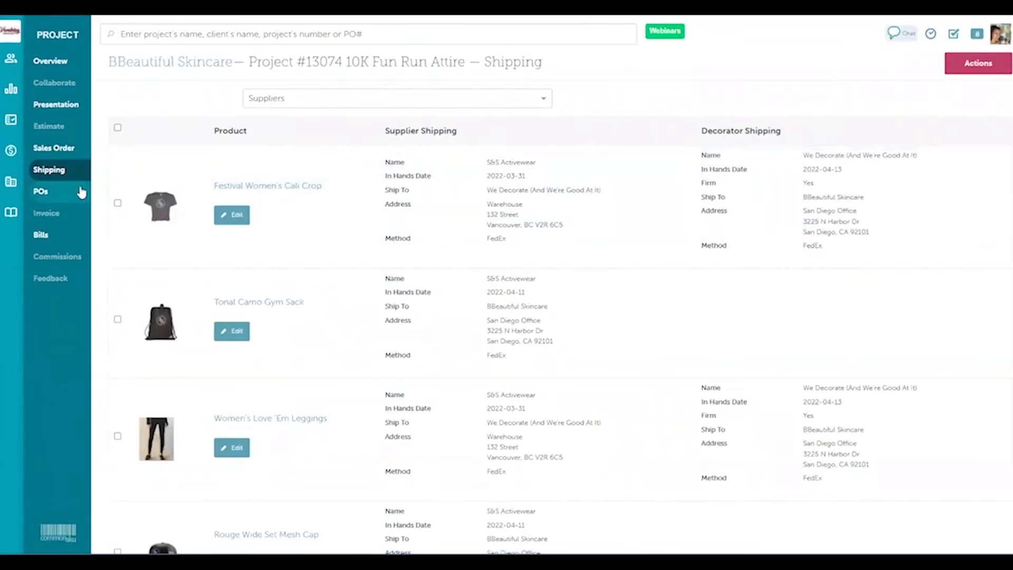
click(82, 193)
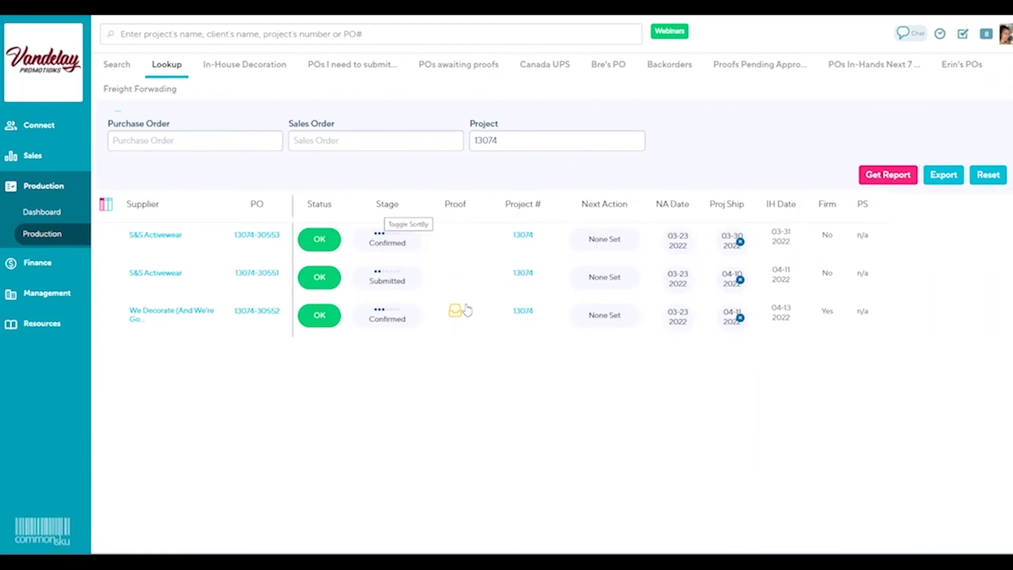
mouse_move(454, 312)
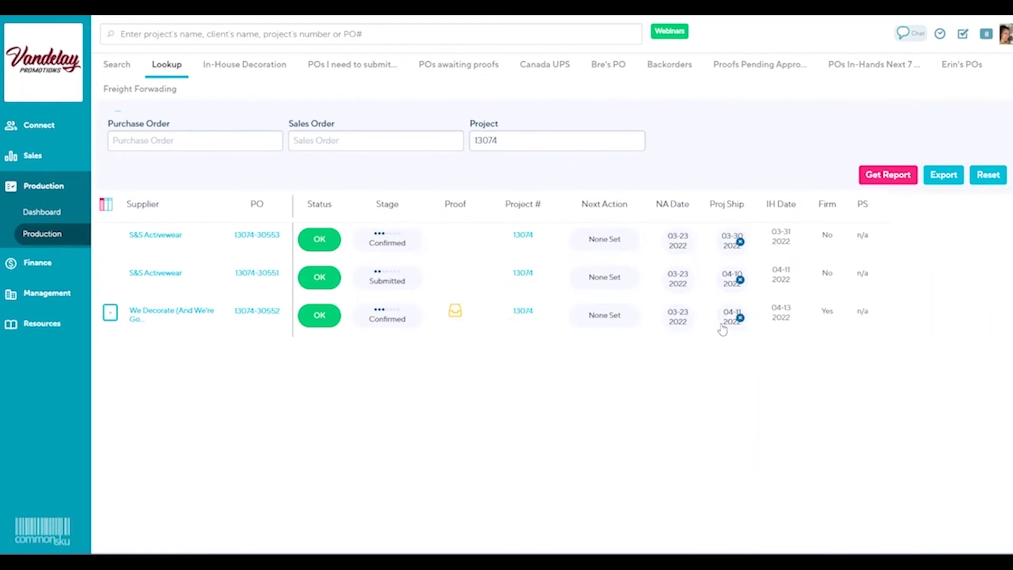
click(110, 312)
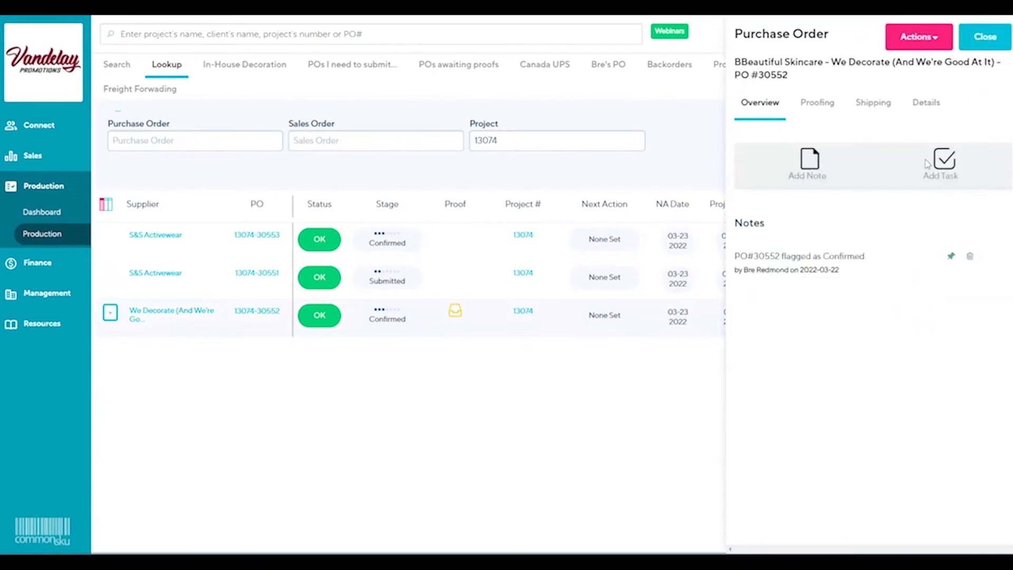
click(879, 107)
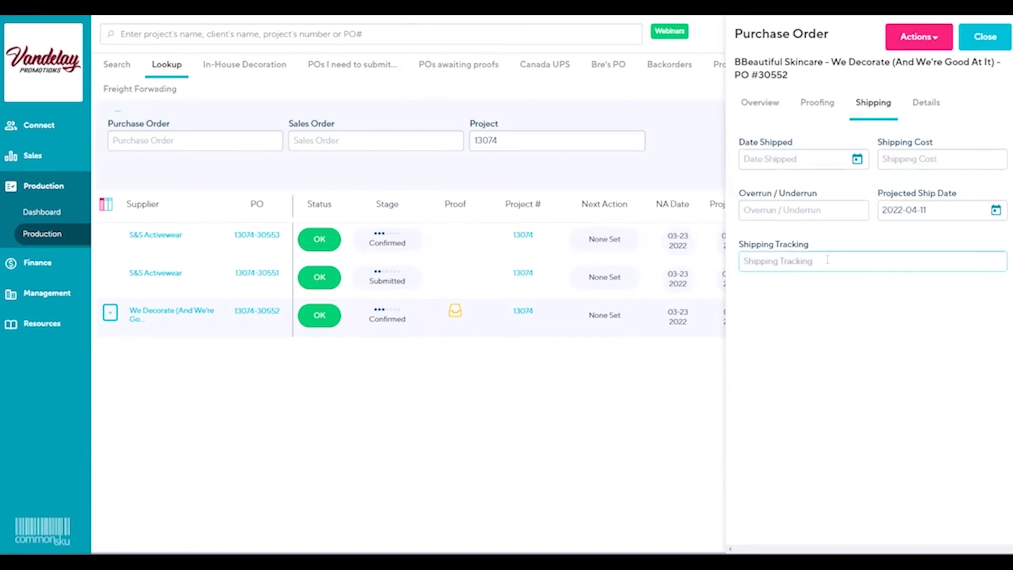
click(825, 259)
key(ctrl+v)
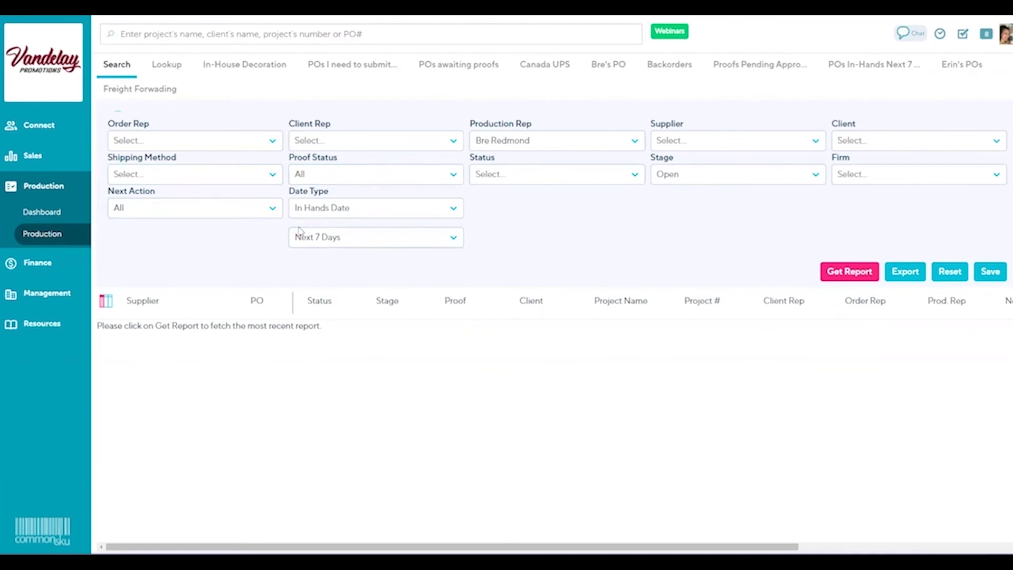
Step: Begin saving the current production search filters as a named view
click(991, 271)
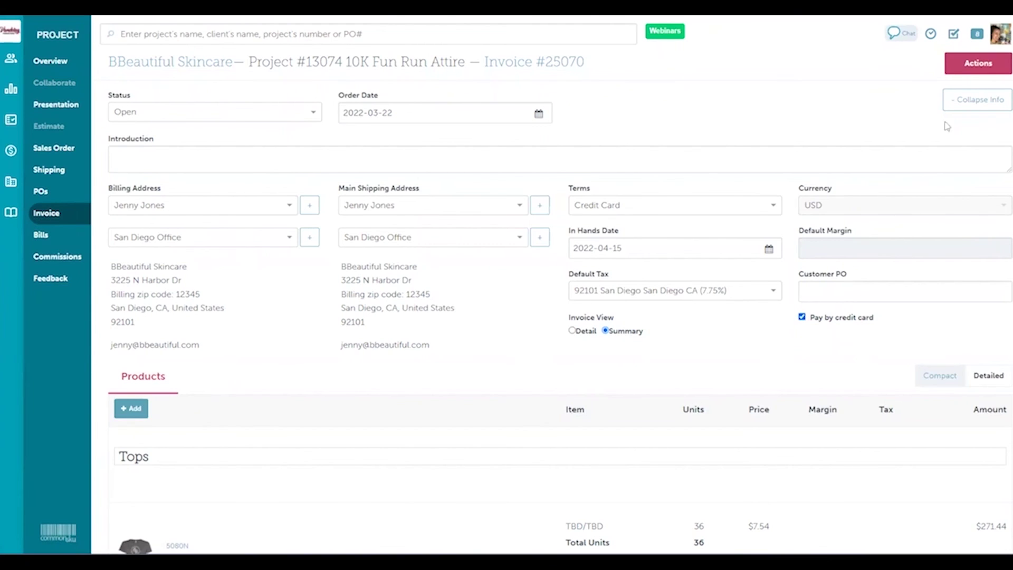
Step: Open the Actions menu on invoice #25070 to reach the client portal
click(960, 74)
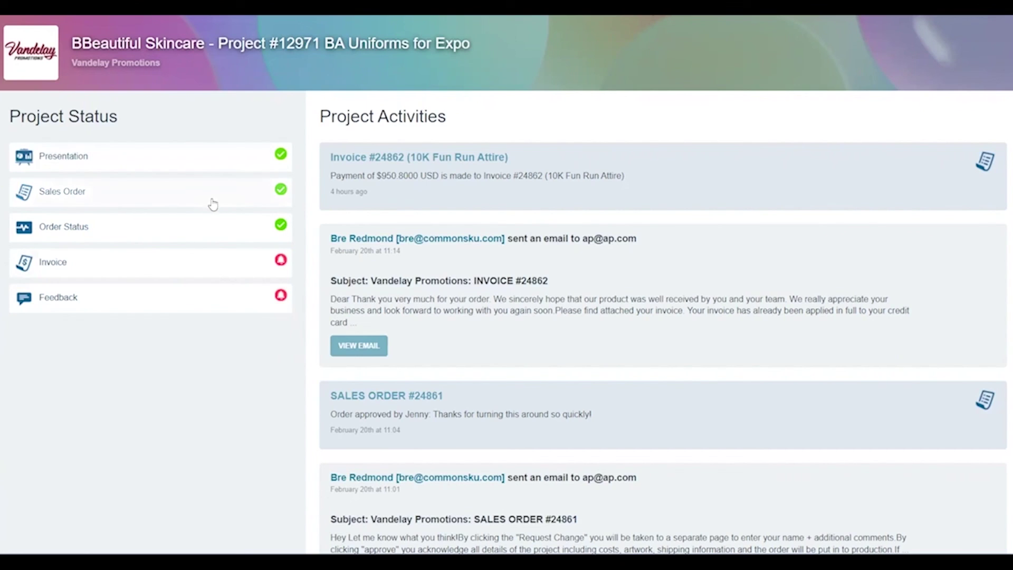
Step: Review the portal's order status showing both items shipped, then open a project invoice
click(220, 226)
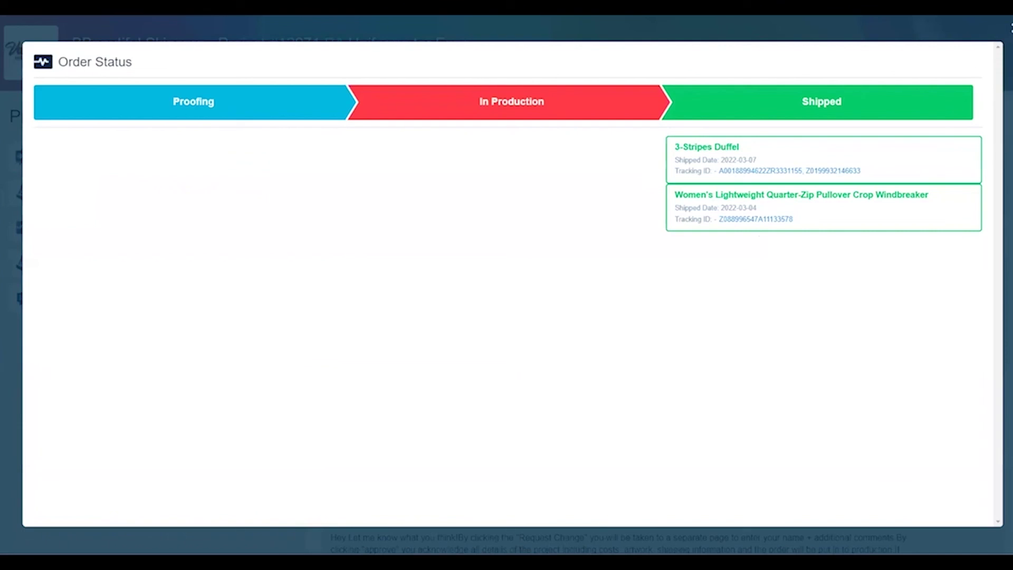
click(978, 73)
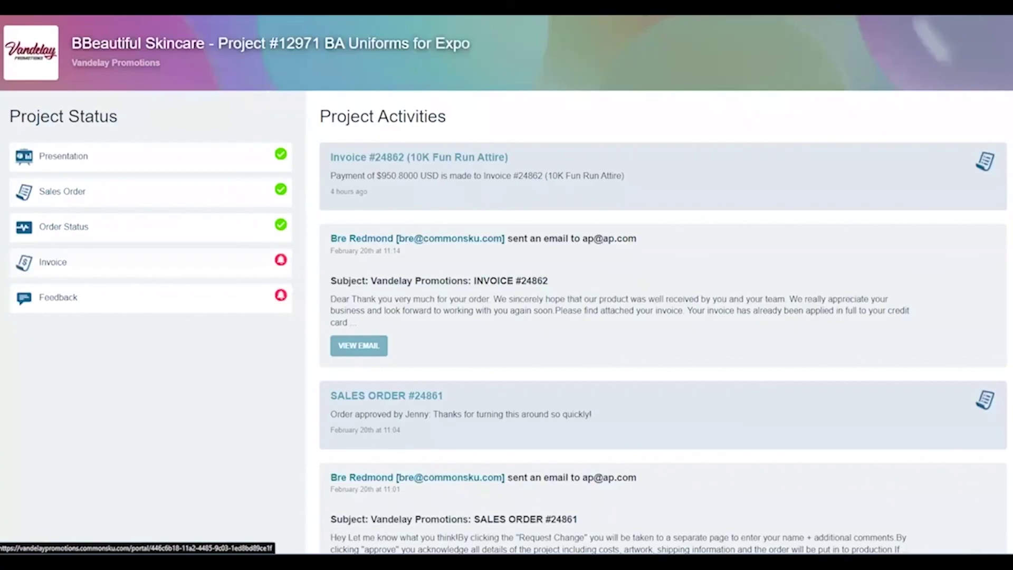
click(242, 268)
click(76, 300)
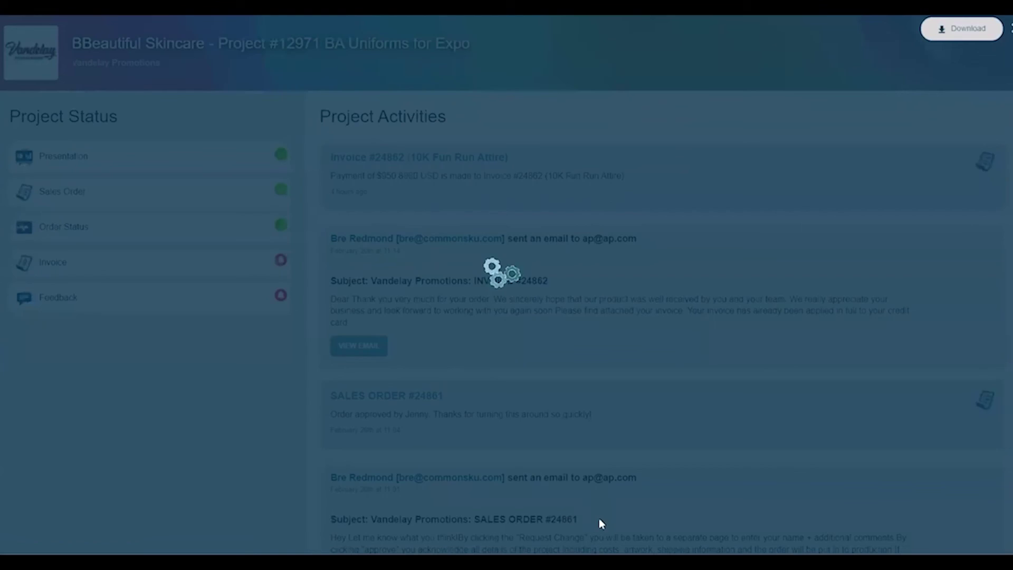